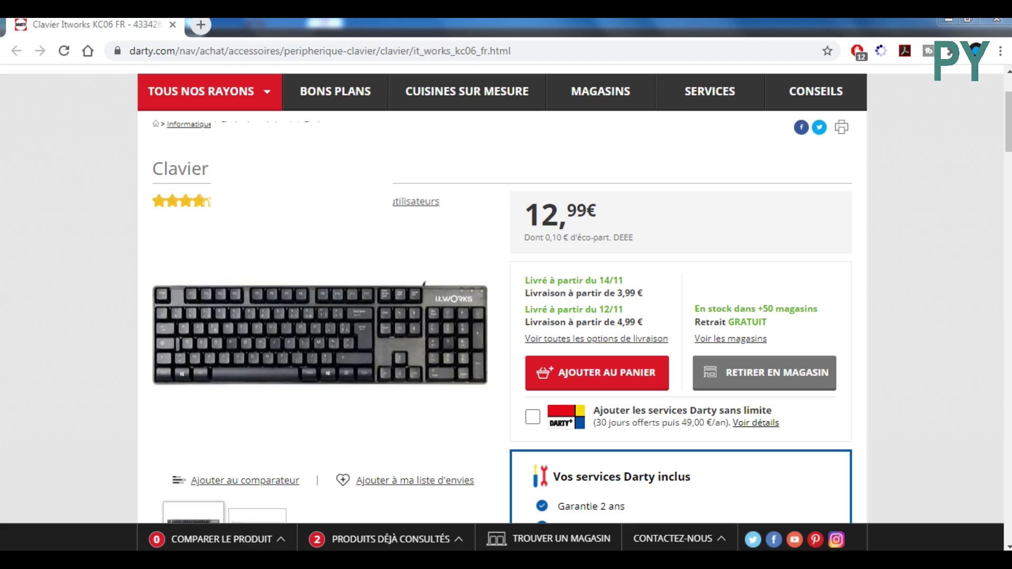
# Open Paint and paste the captured screenshot of the keyboard product page onto the blank canvas
pyautogui.moveTo(361, 337)
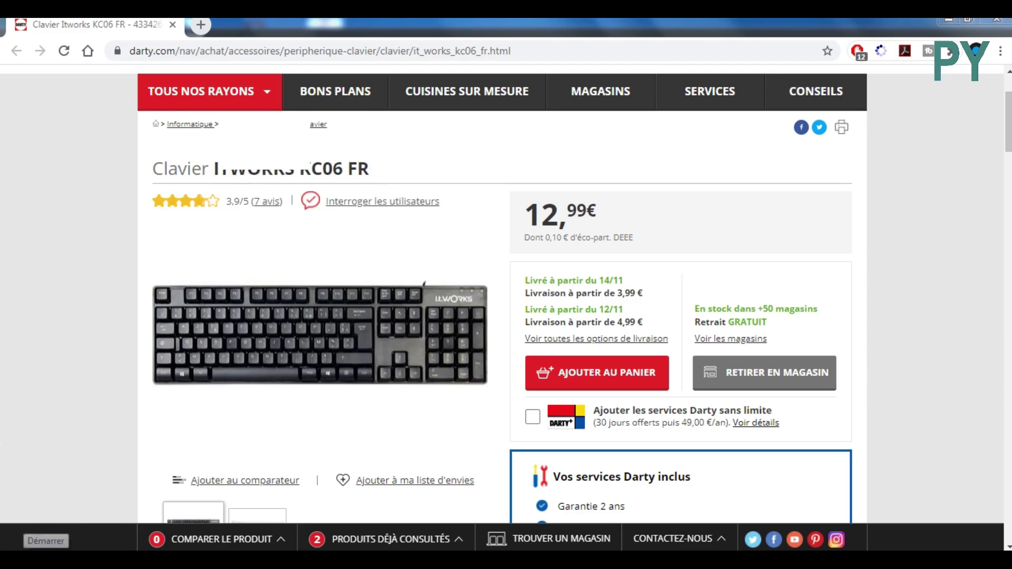
pyautogui.click(21, 561)
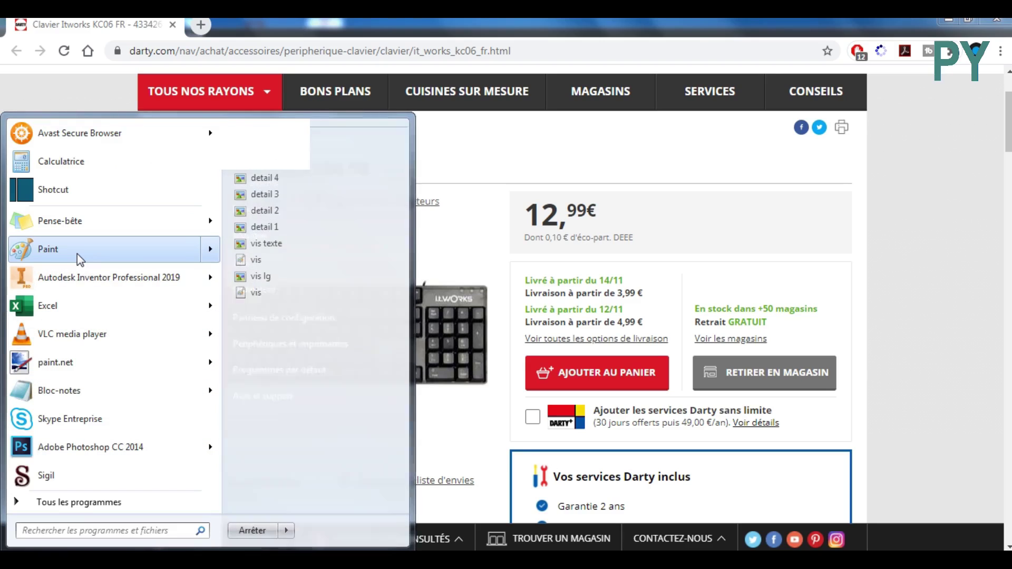
pyautogui.click(77, 254)
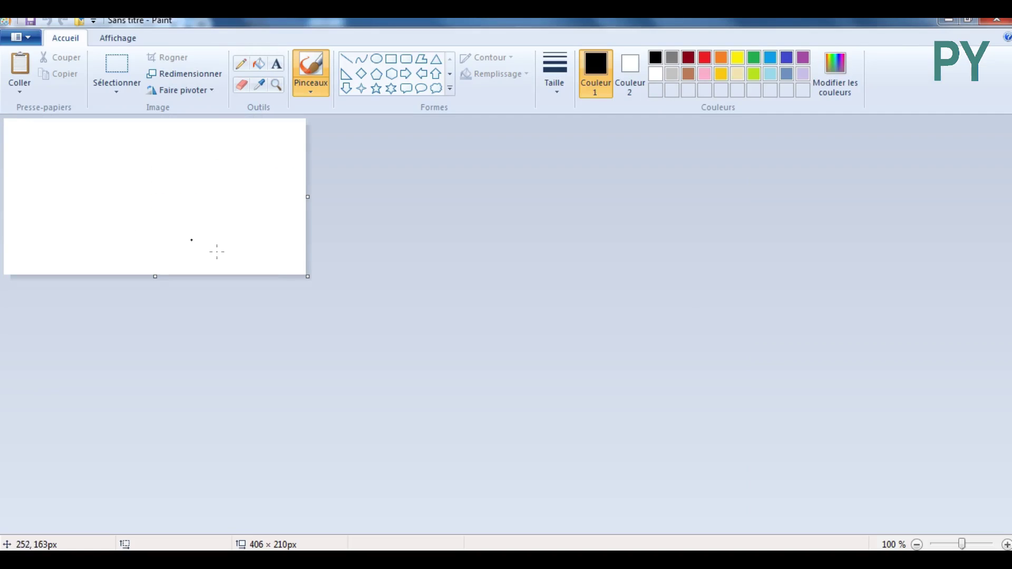
pyautogui.click(19, 88)
pyautogui.click(41, 108)
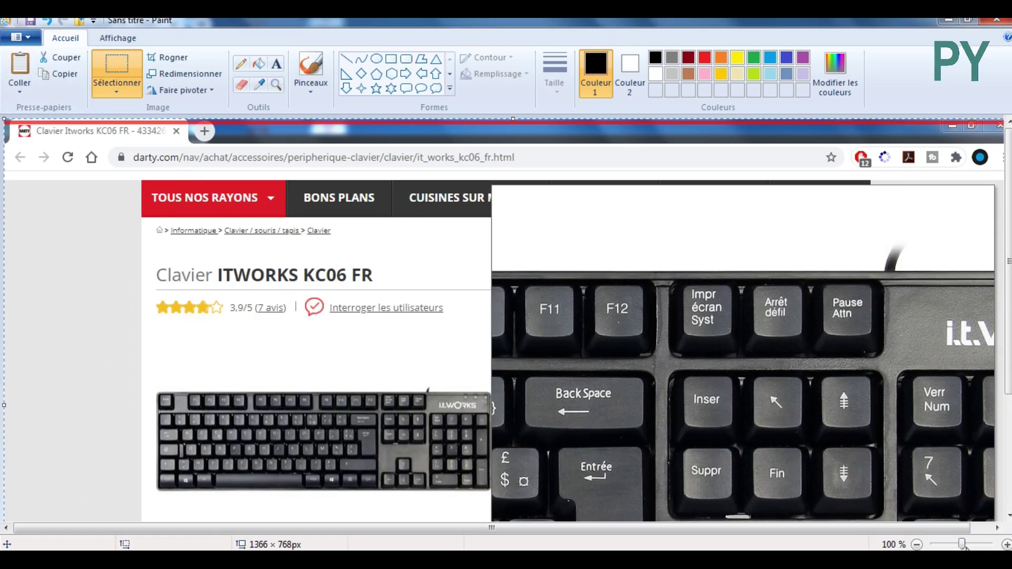
pyautogui.moveTo(963, 545); pyautogui.dragTo(945, 545)
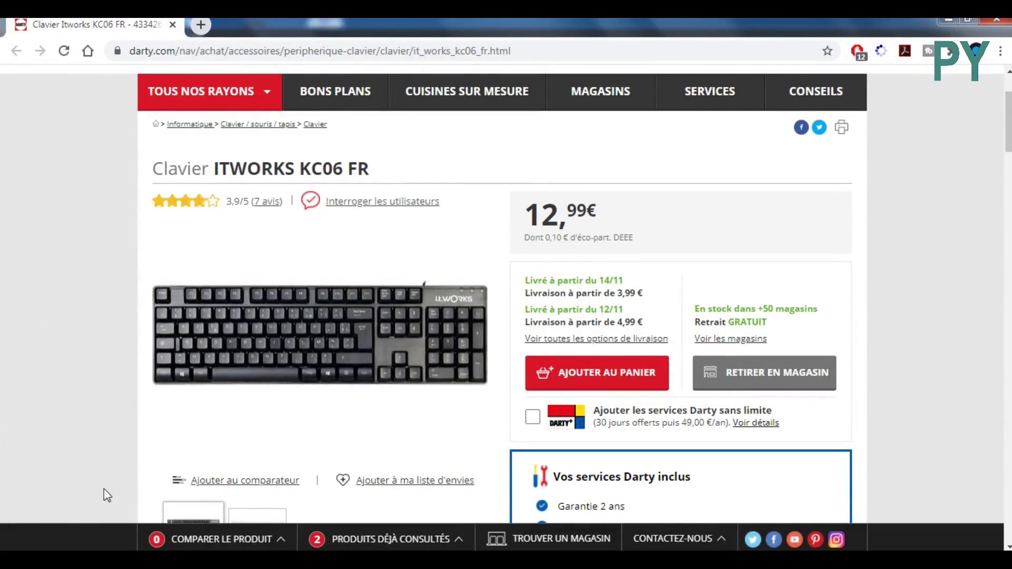
# Search the installed programs for "paint", launch Paint and paste the captured screenshot
pyautogui.press('super')
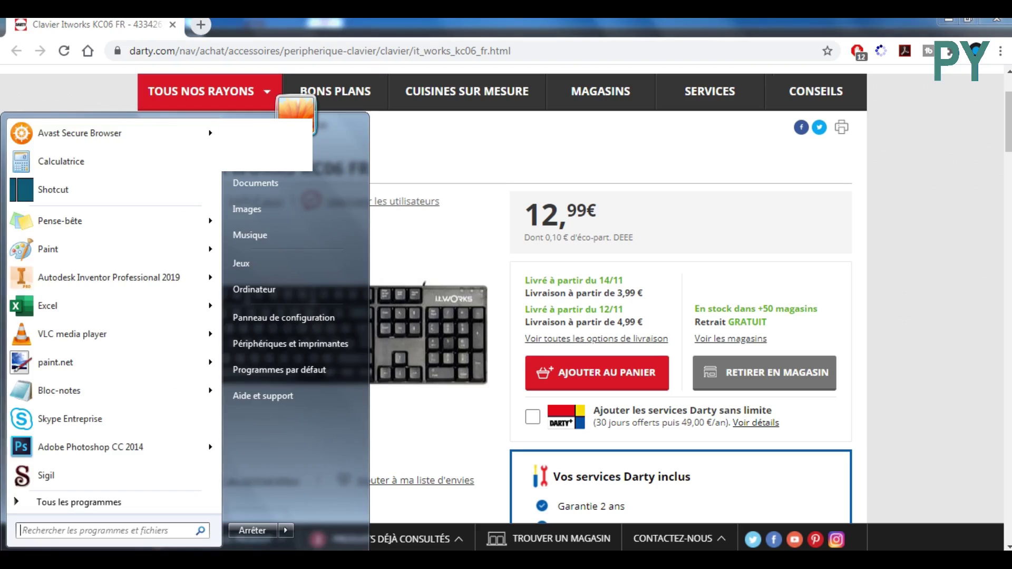
pyautogui.click(45, 534)
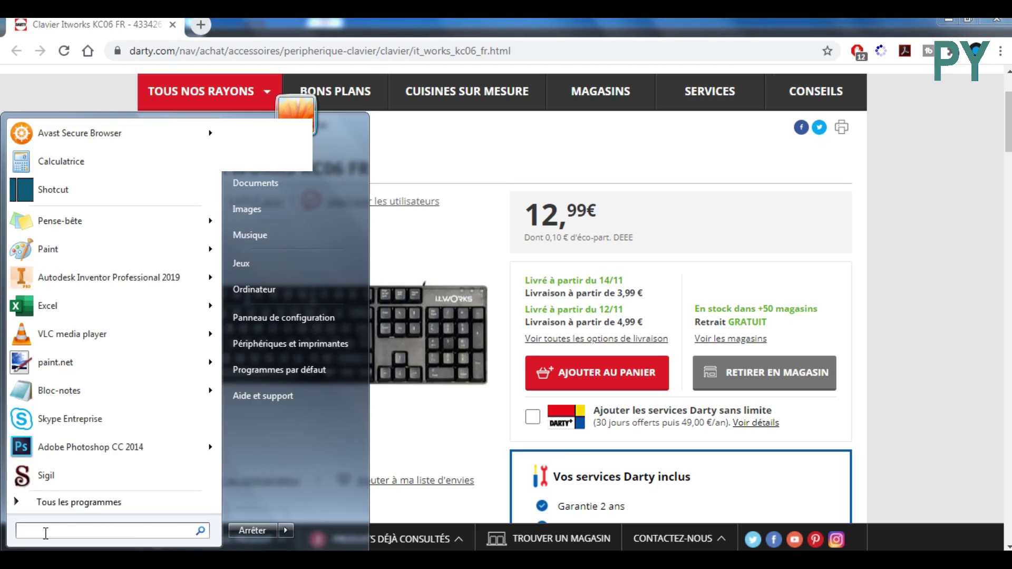
pyautogui.write('pain')
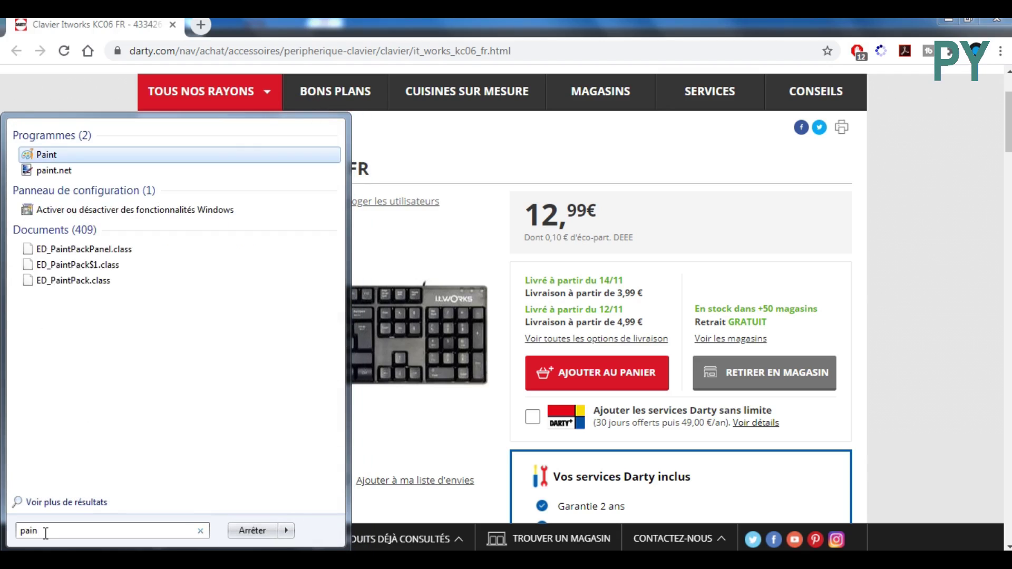
pyautogui.write('t')
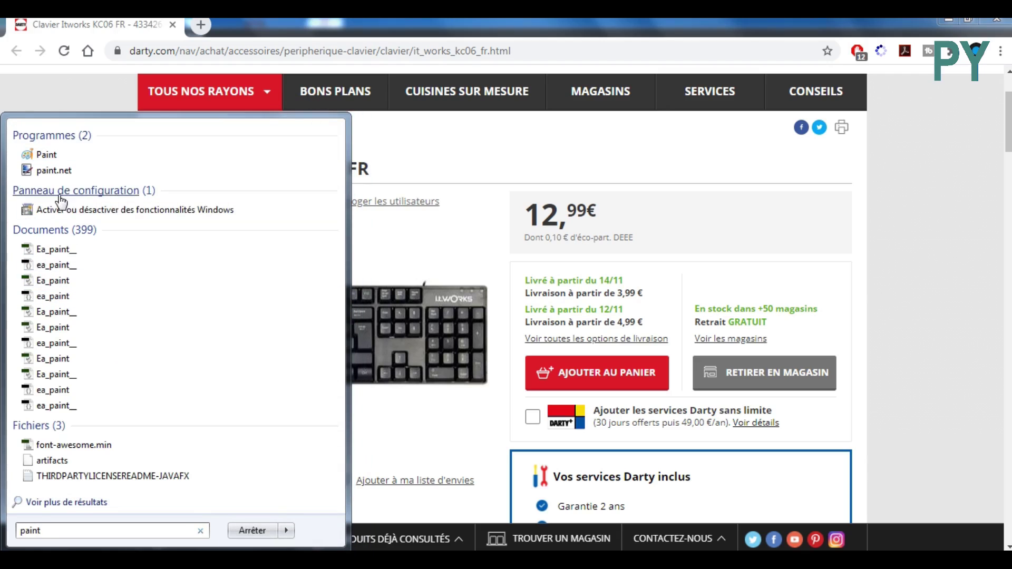
pyautogui.click(77, 155)
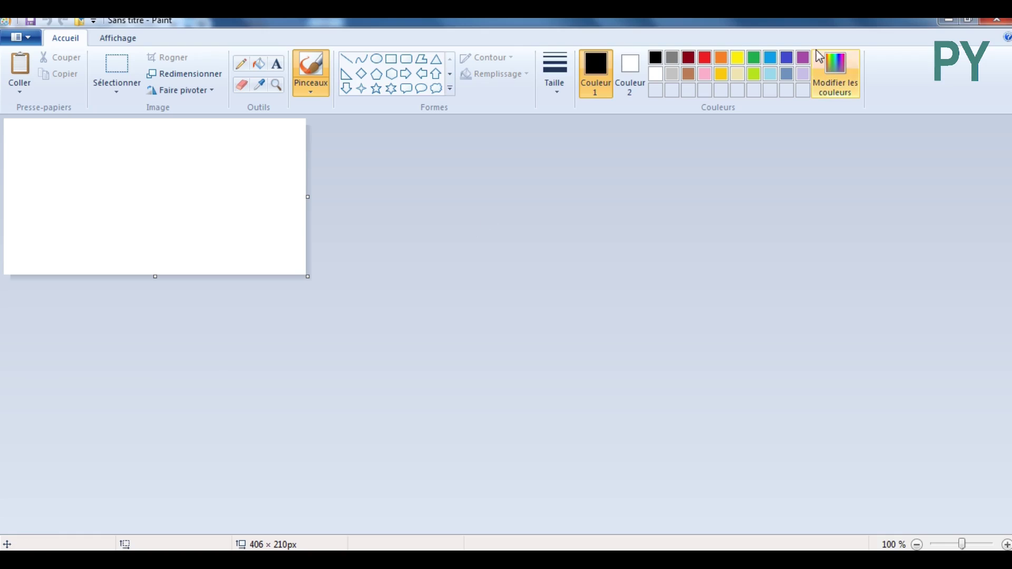
pyautogui.hotkey('ctrl', 'v')
# Save the pasted screenshot as a PNG named CLAVIER in the TUTO INFORMATIQUE folder, replacing the existing file
pyautogui.click(21, 37)
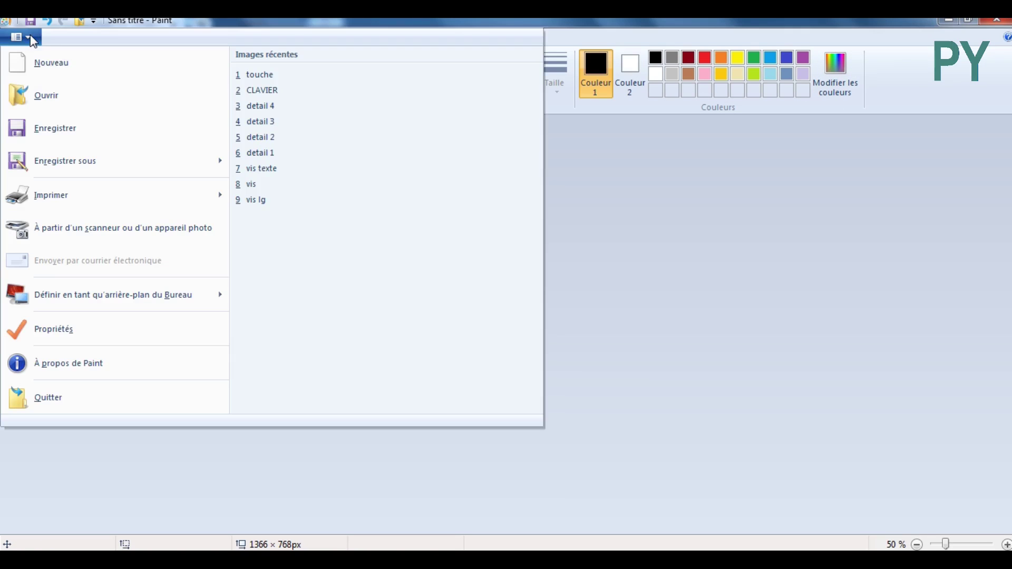
pyautogui.moveTo(67, 161)
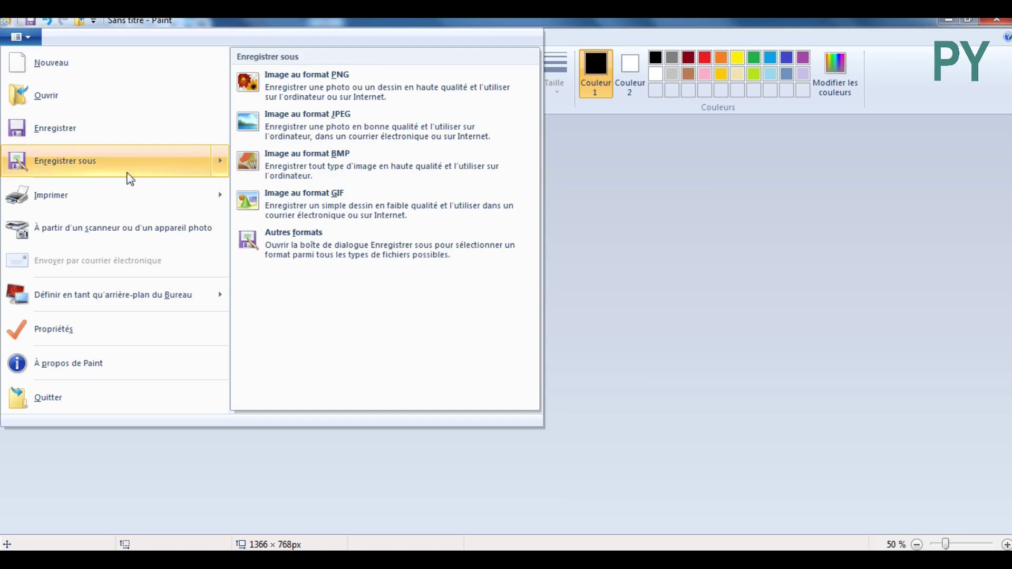
pyautogui.click(315, 86)
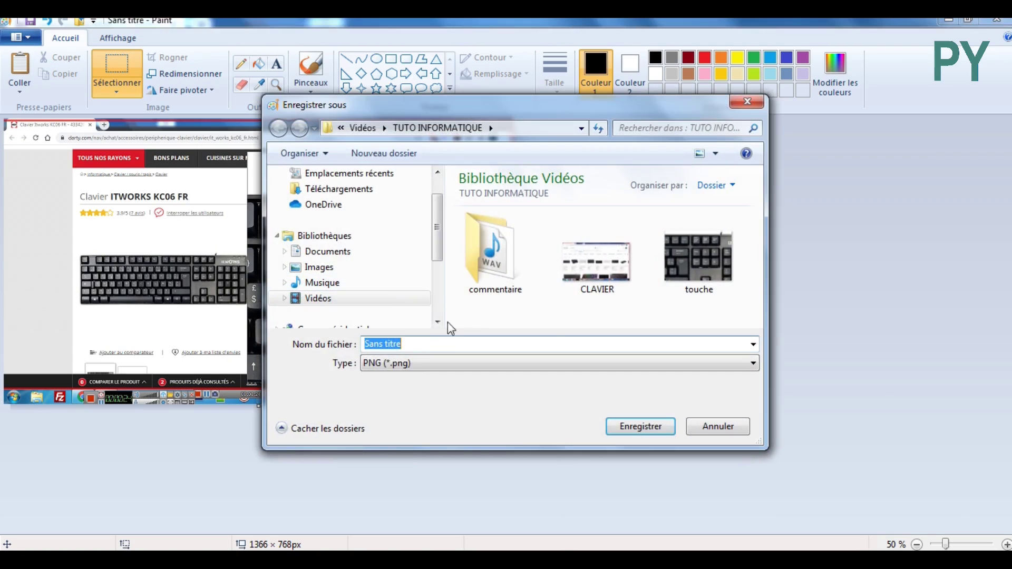
pyautogui.click(615, 280)
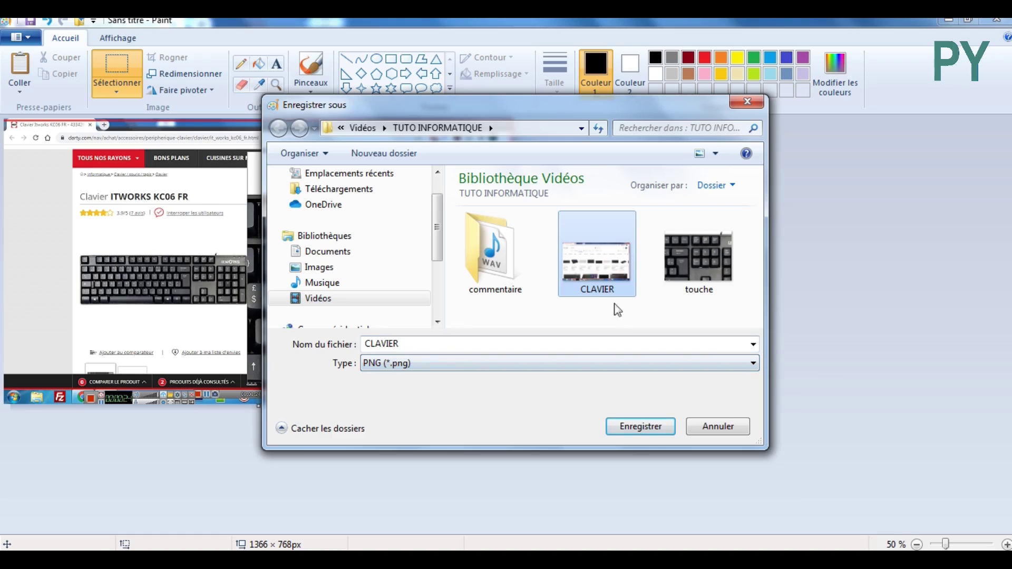
pyautogui.click(639, 430)
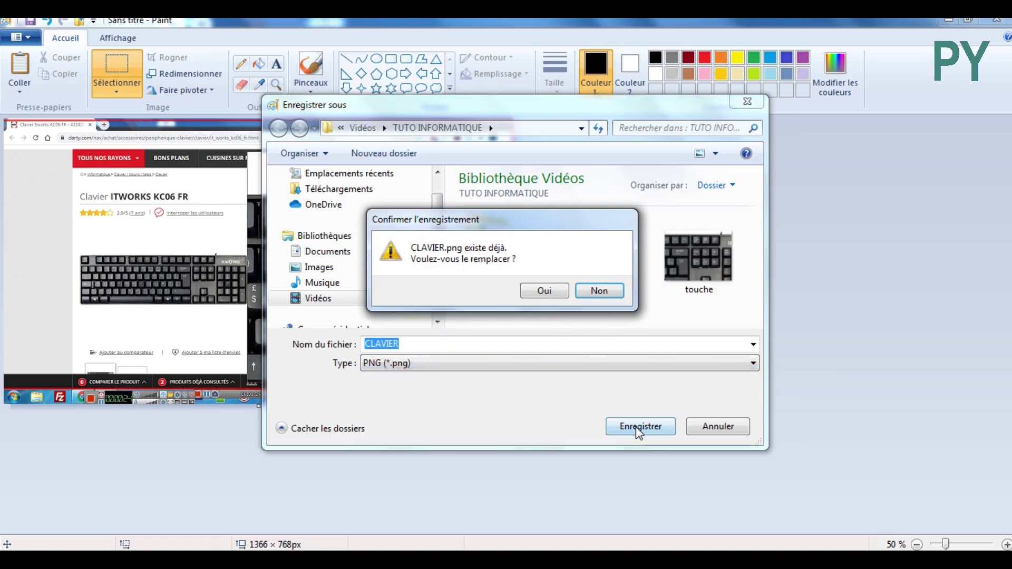
pyautogui.click(546, 293)
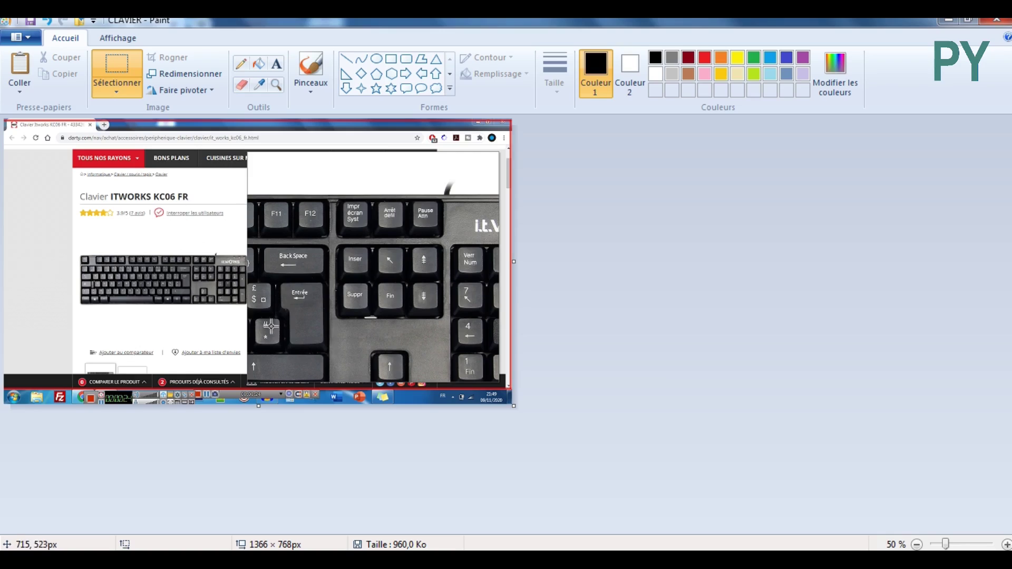
# Select a rectangular area of about 673 × 507 px over the enlarged keyboard photo and copy it
pyautogui.click(116, 91)
pyautogui.click(136, 126)
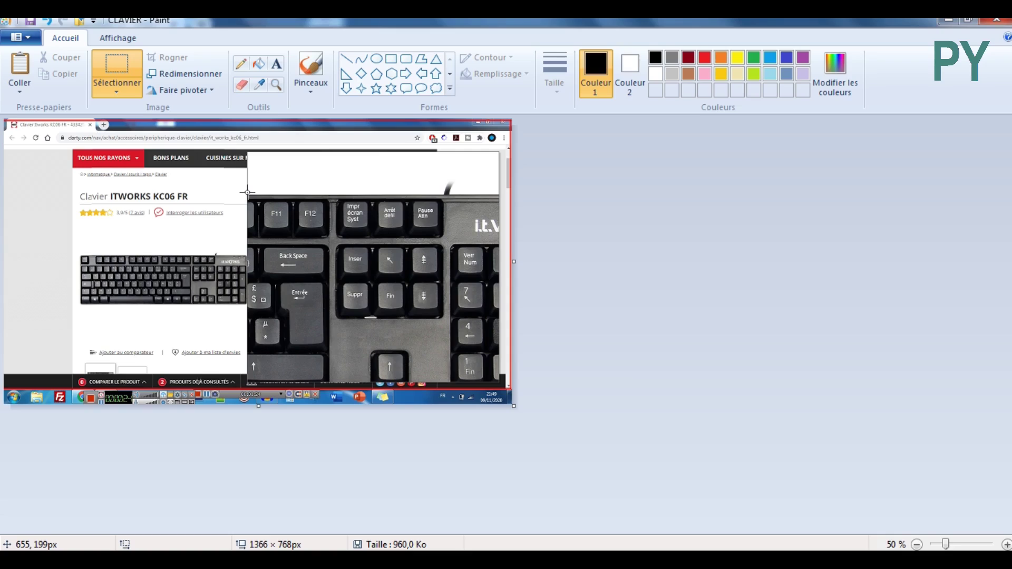
pyautogui.moveTo(248, 193); pyautogui.dragTo(498, 381)
pyautogui.moveTo(498, 380); pyautogui.dragTo(498, 381)
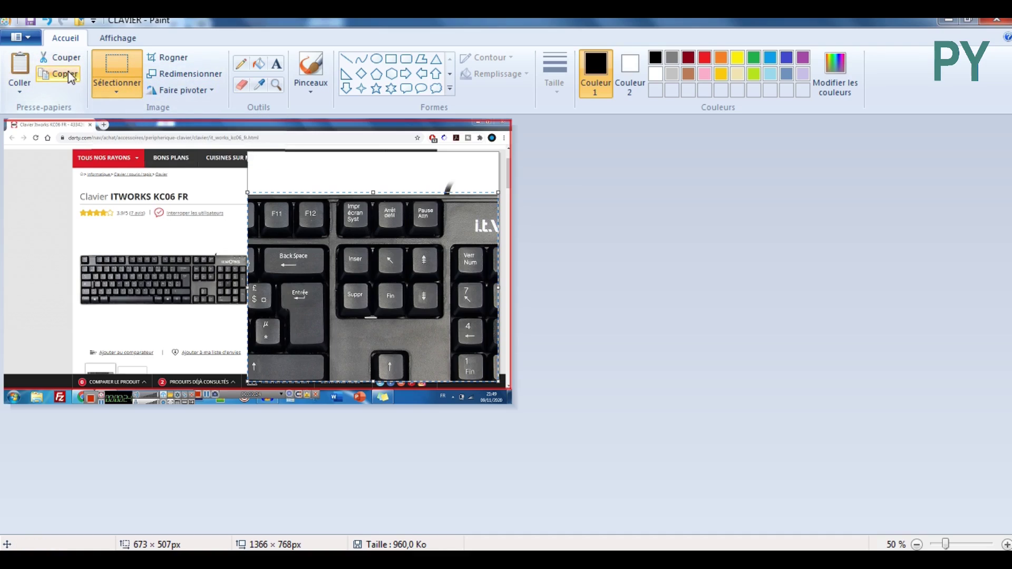
# Create a new image and paste the copied keyboard close-up into it, leaving it deselected
pyautogui.click(31, 38)
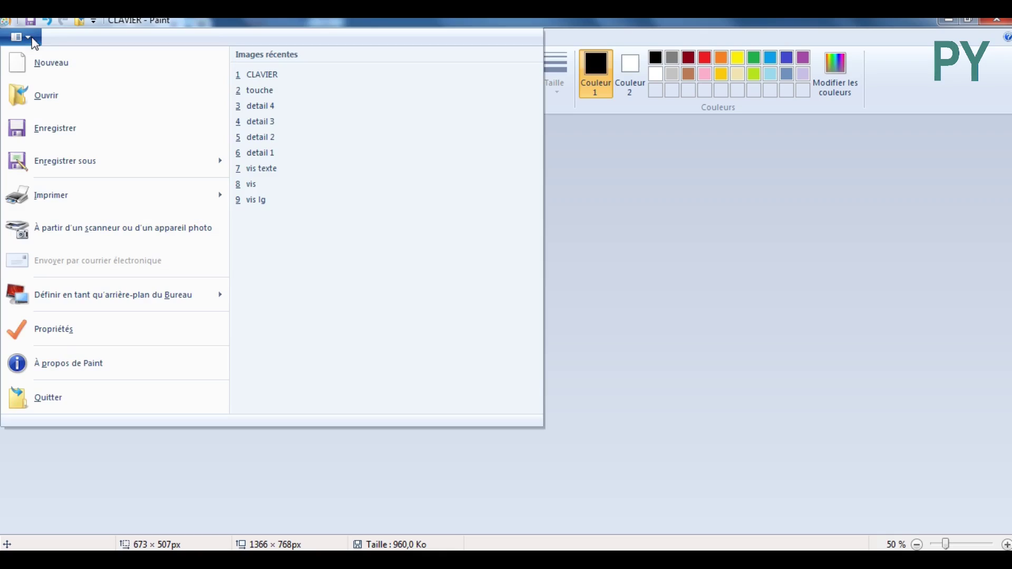
pyautogui.click(50, 66)
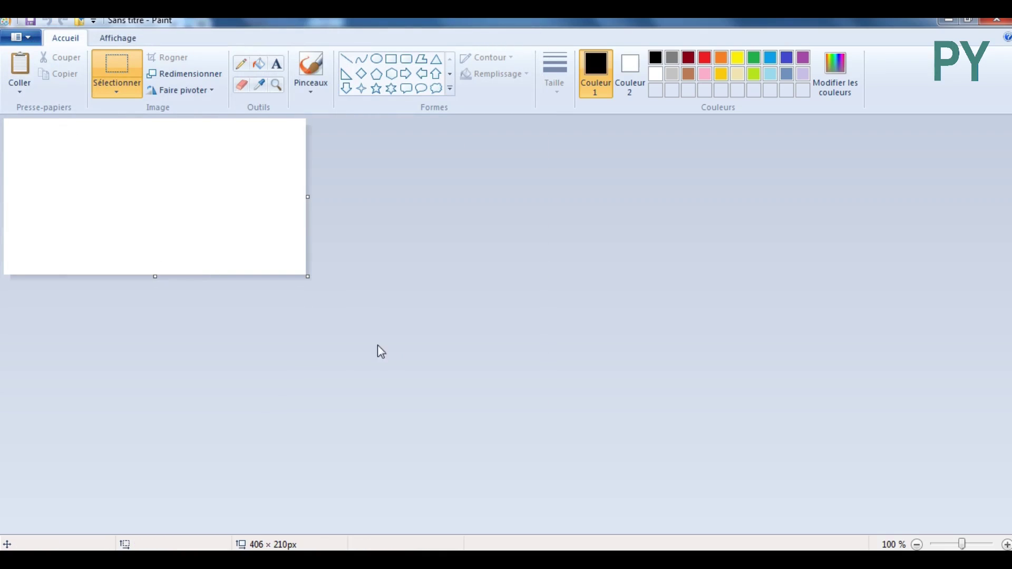
pyautogui.click(23, 79)
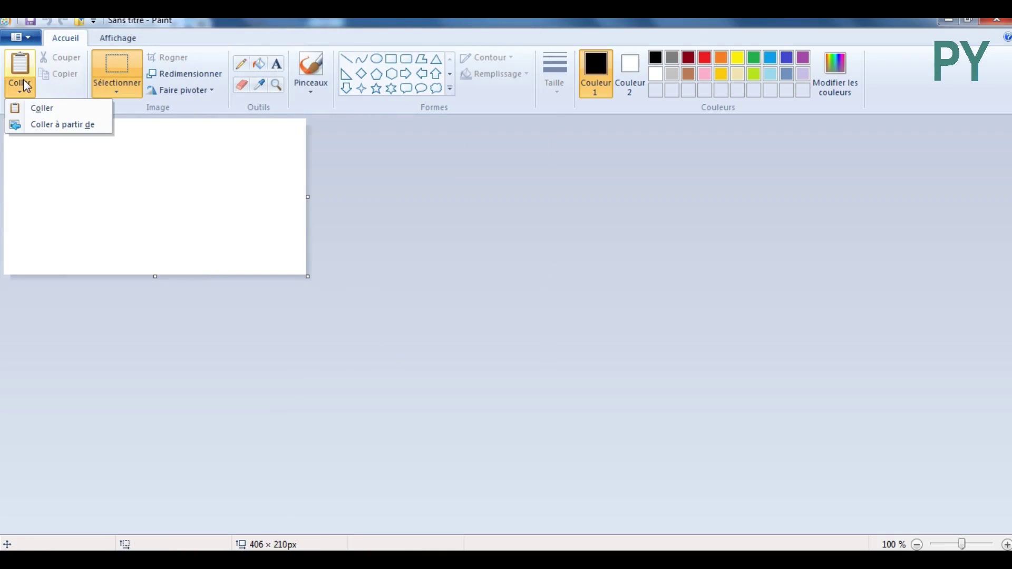
pyautogui.click(36, 110)
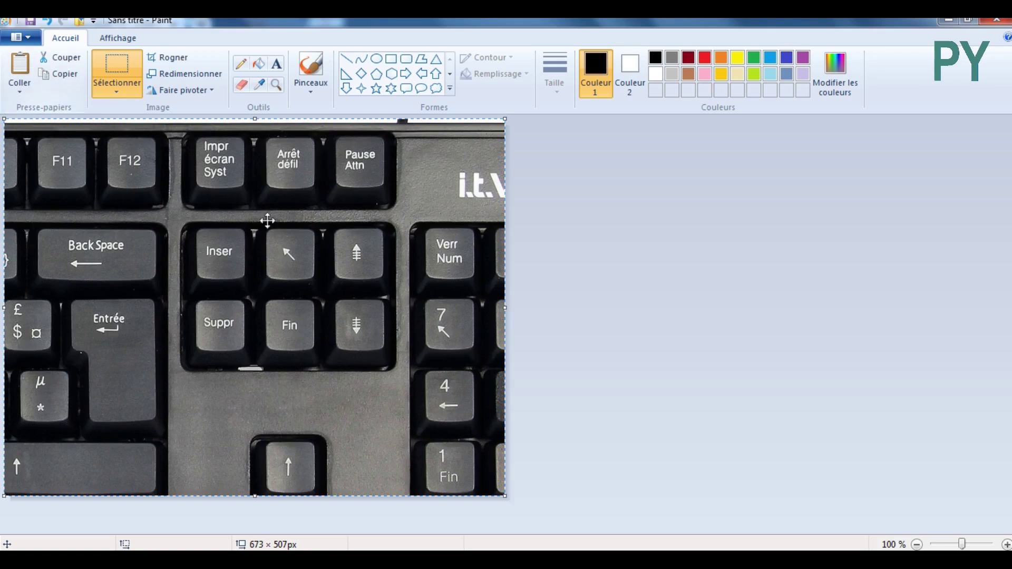
pyautogui.click(594, 298)
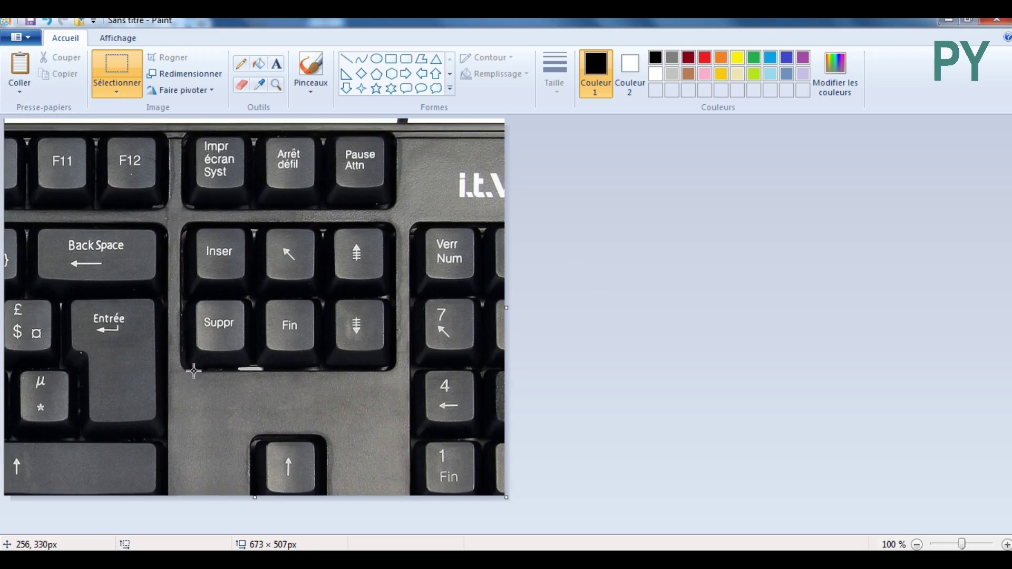
# Save the close-up as a PNG named touche in TUTO INFORMATIQUE, replacing the existing file, and close Paint
pyautogui.click(28, 39)
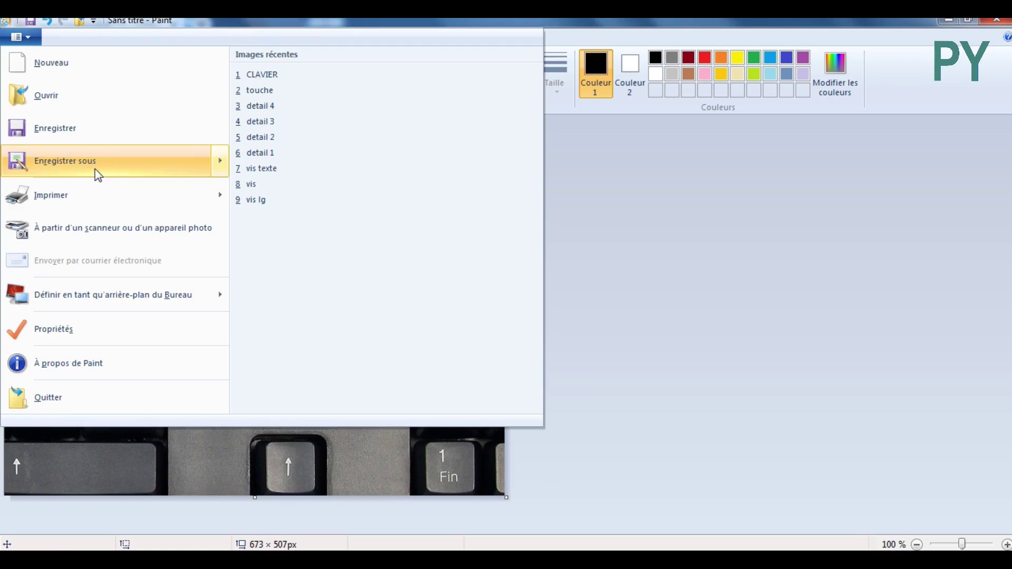
pyautogui.moveTo(96, 169)
pyautogui.click(309, 87)
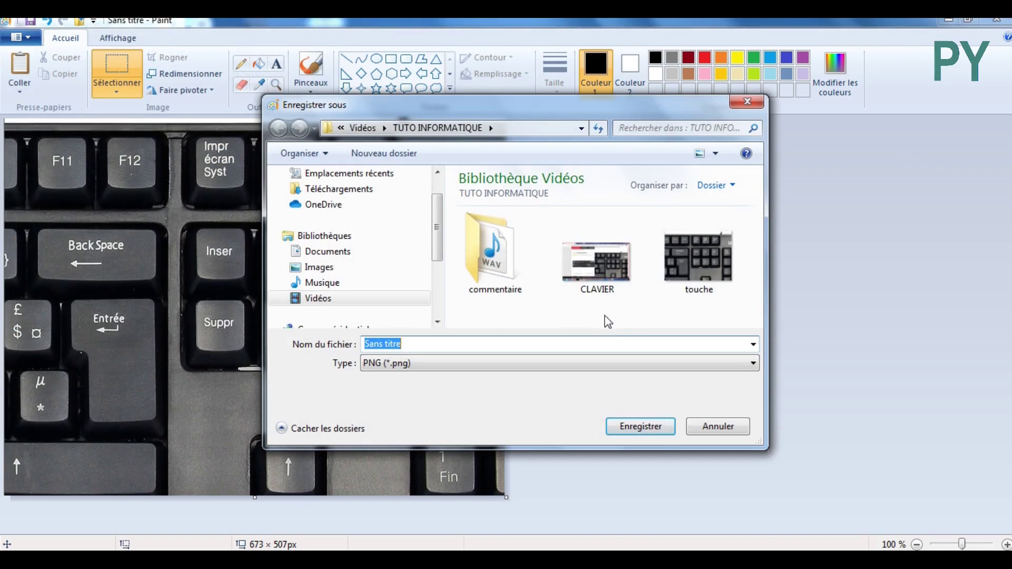
pyautogui.click(702, 264)
pyautogui.click(644, 431)
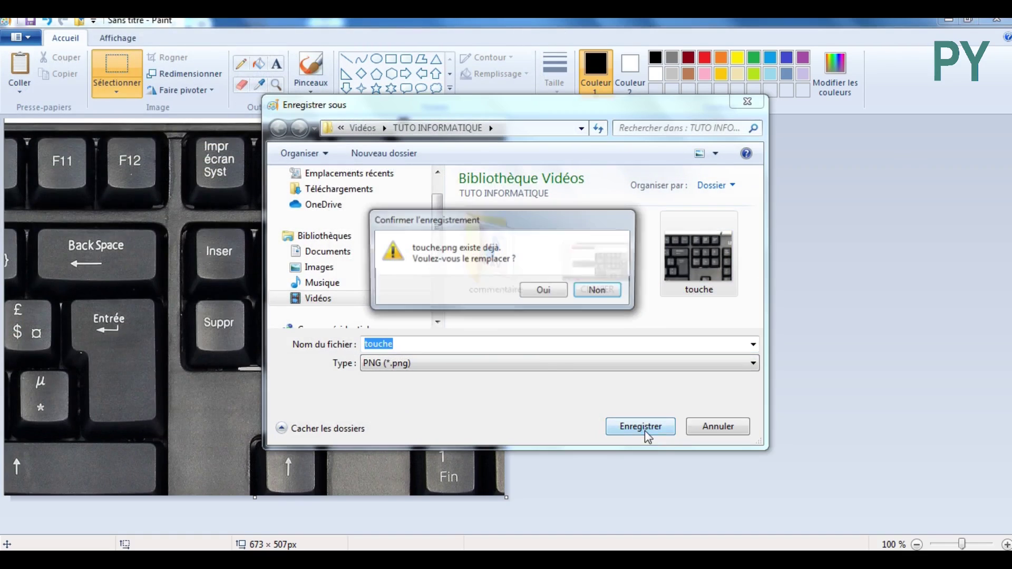
pyautogui.click(545, 292)
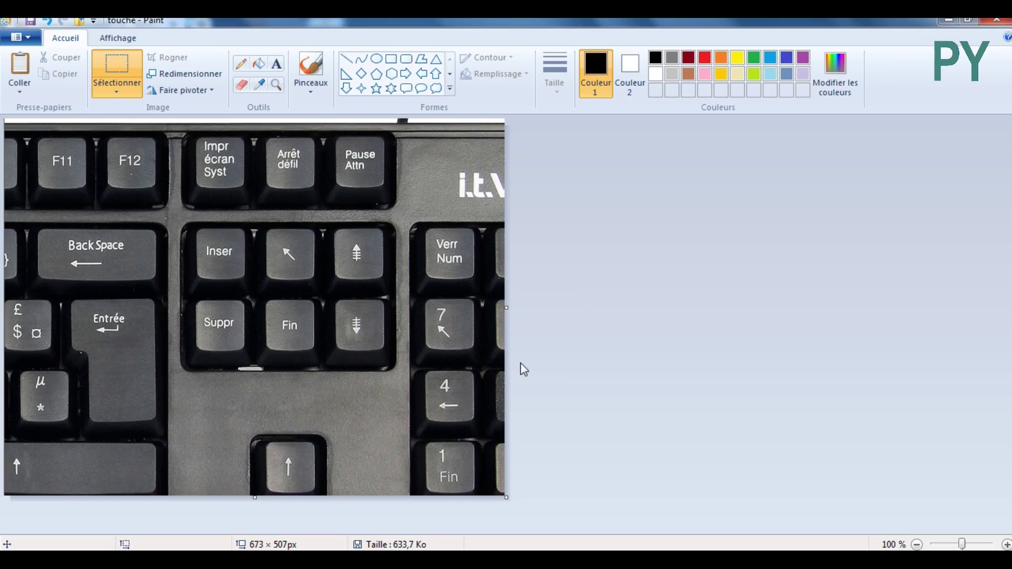
pyautogui.click(996, 25)
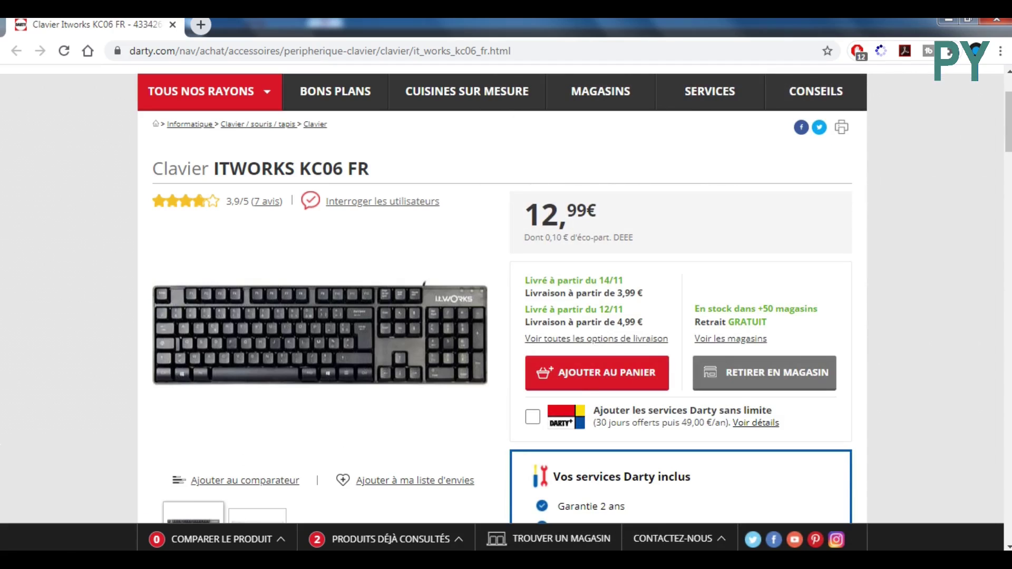
# Find and launch Outil Capture, and frame a rectangular capture around the keyboard picture on the product page
pyautogui.click(19, 561)
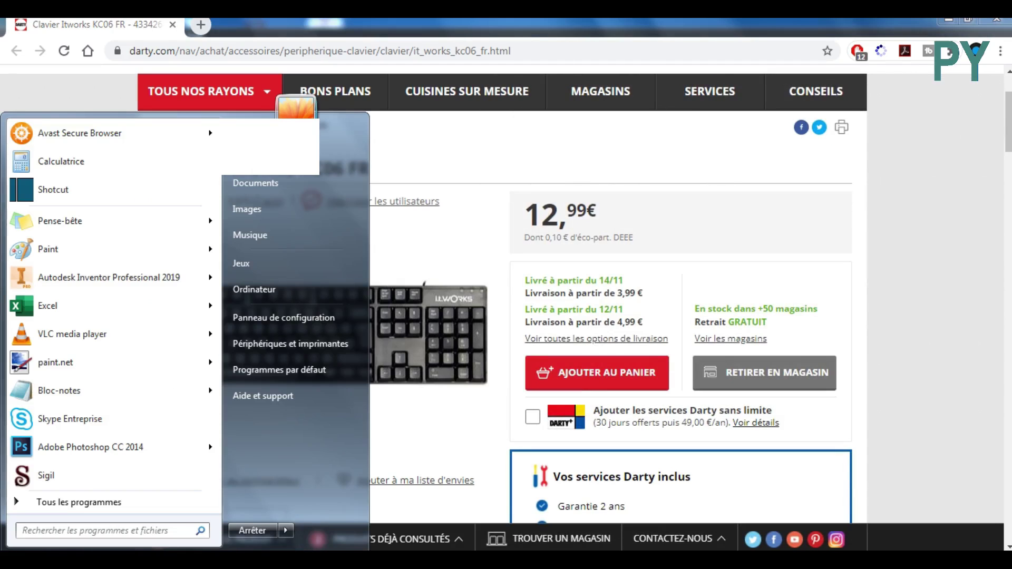
pyautogui.click(43, 531)
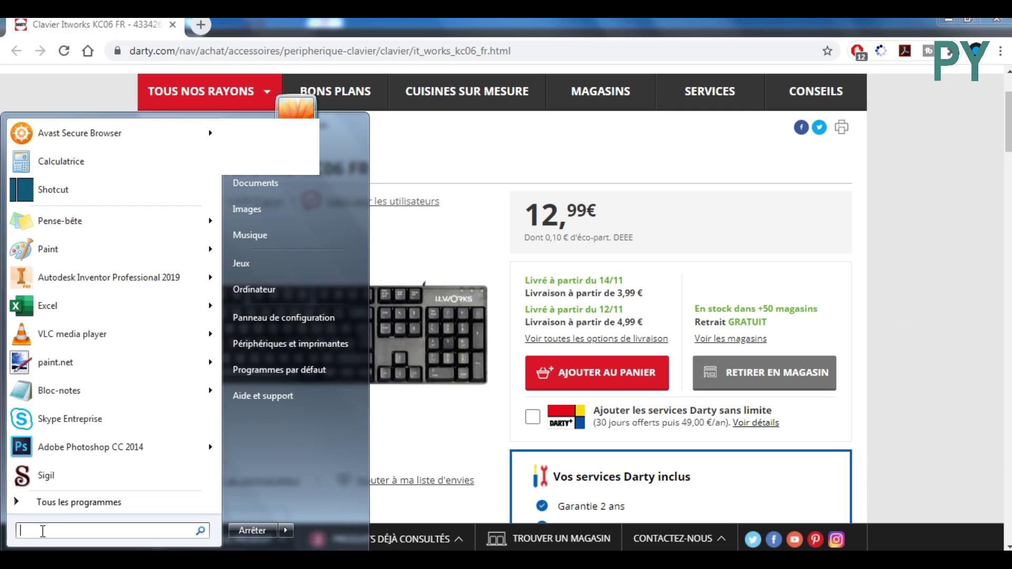
pyautogui.write('outil')
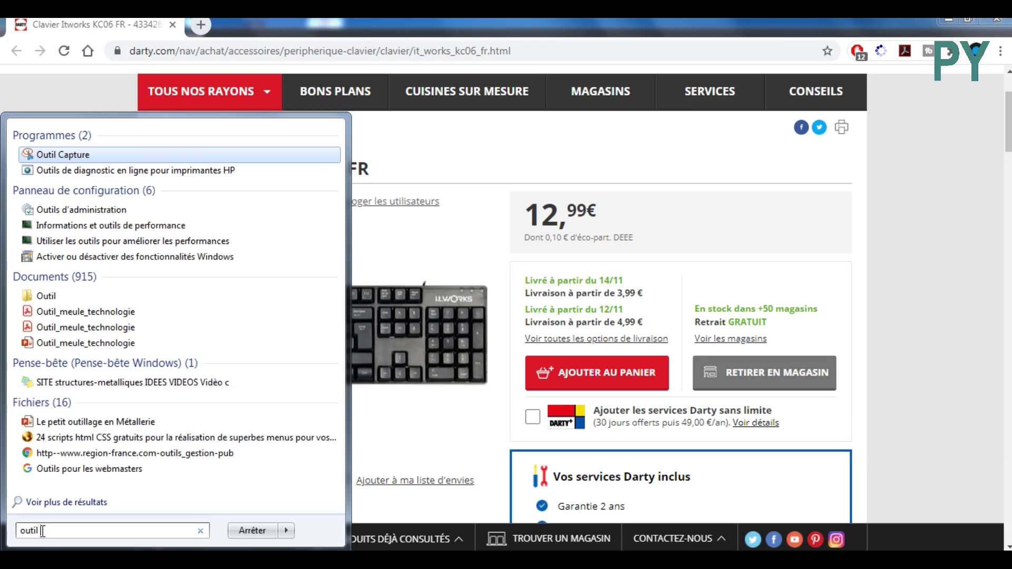
pyautogui.write('capt')
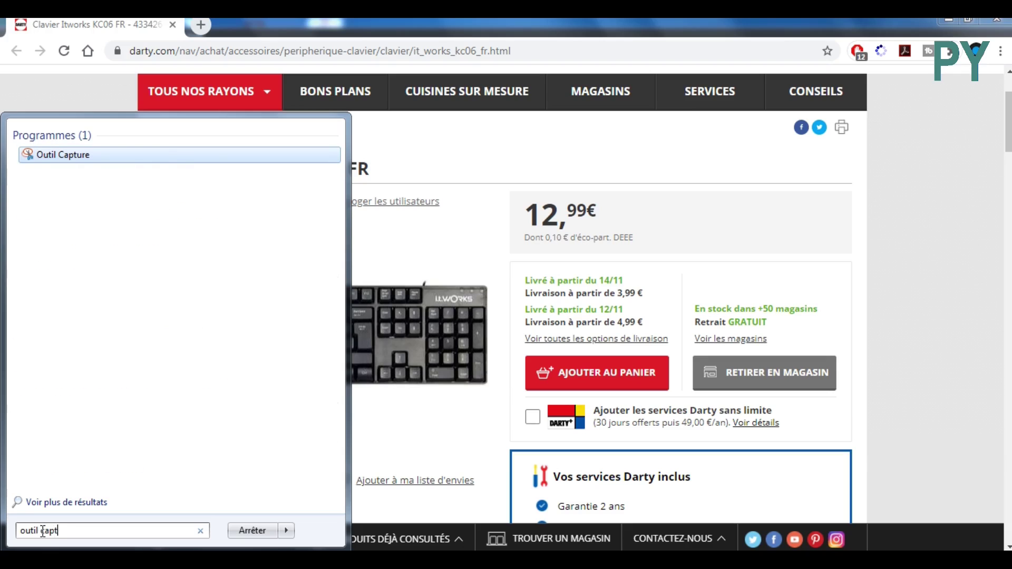
pyautogui.write('ur')
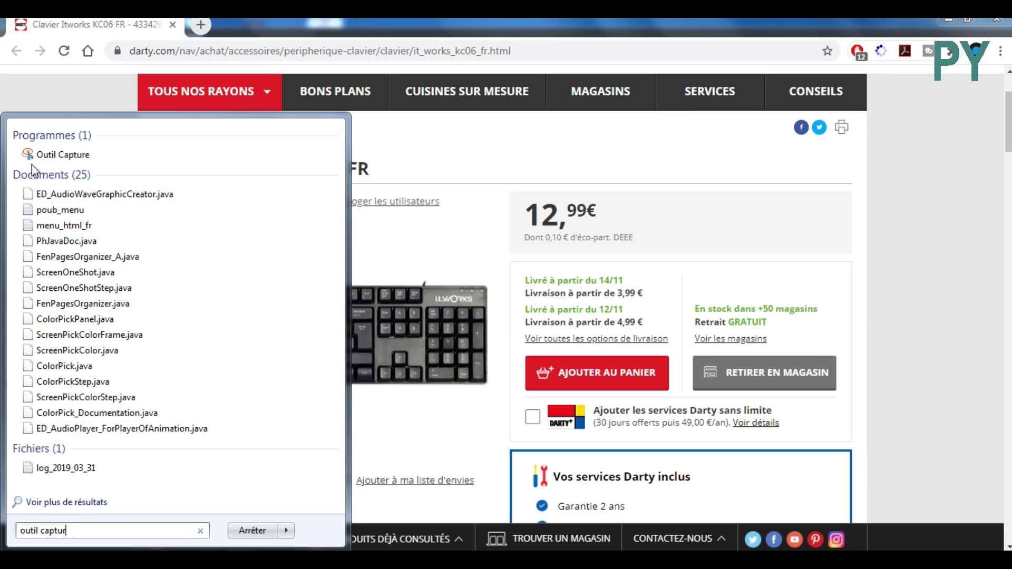
pyautogui.click(55, 156)
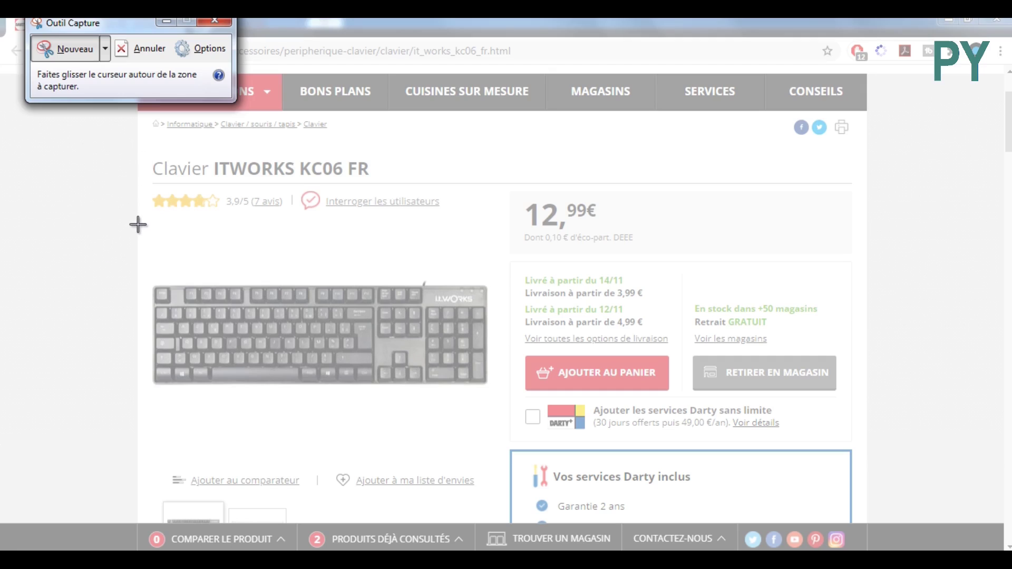
pyautogui.moveTo(137, 225); pyautogui.dragTo(510, 470)
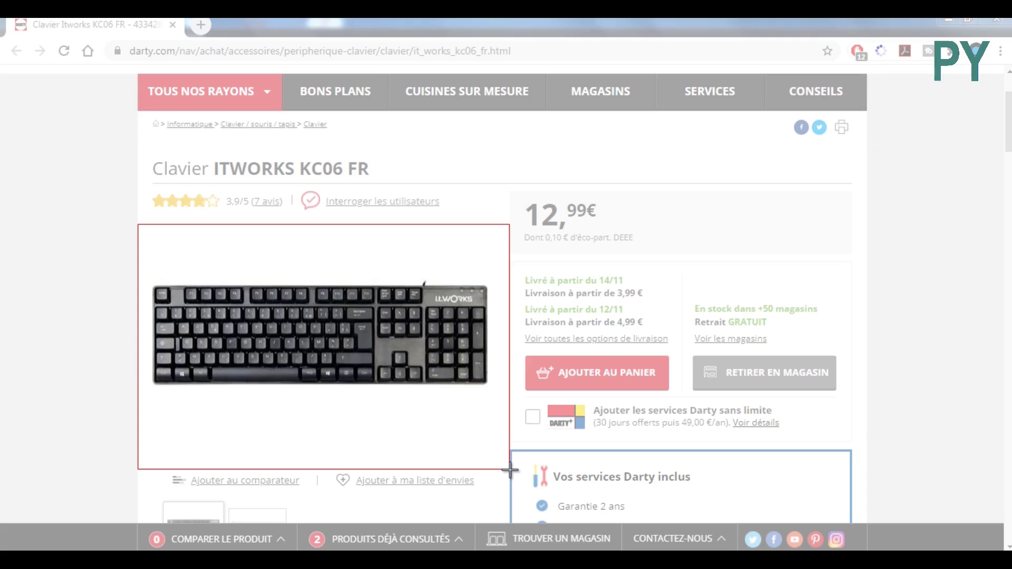
# Finish the rectangular capture around the keyboard picture and save it as a PNG named Capture ecran in the TUTO INFORMATIQUE folder
pyautogui.moveTo(509, 470); pyautogui.dragTo(510, 470)
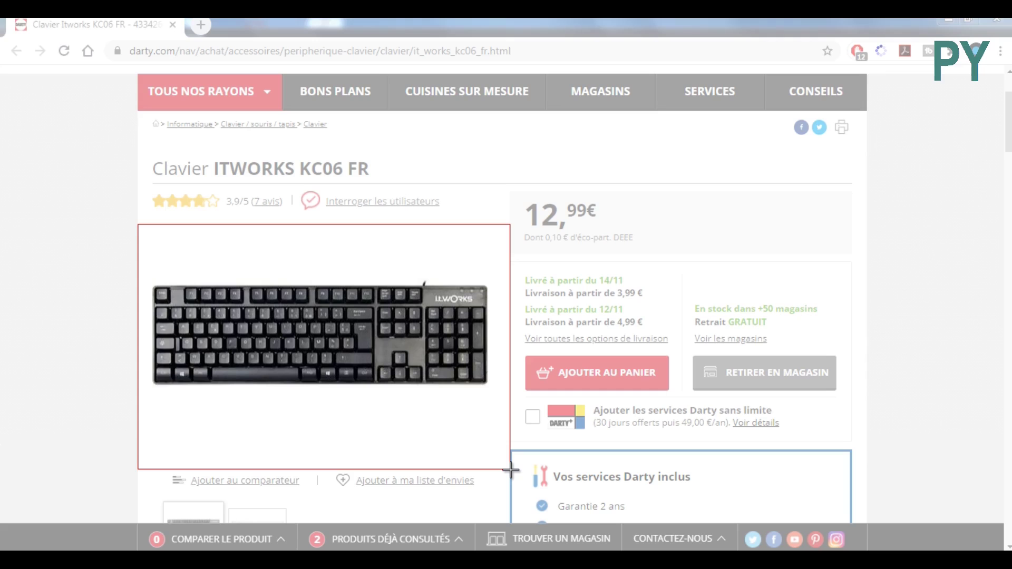
pyautogui.moveTo(511, 470); pyautogui.dragTo(510, 471)
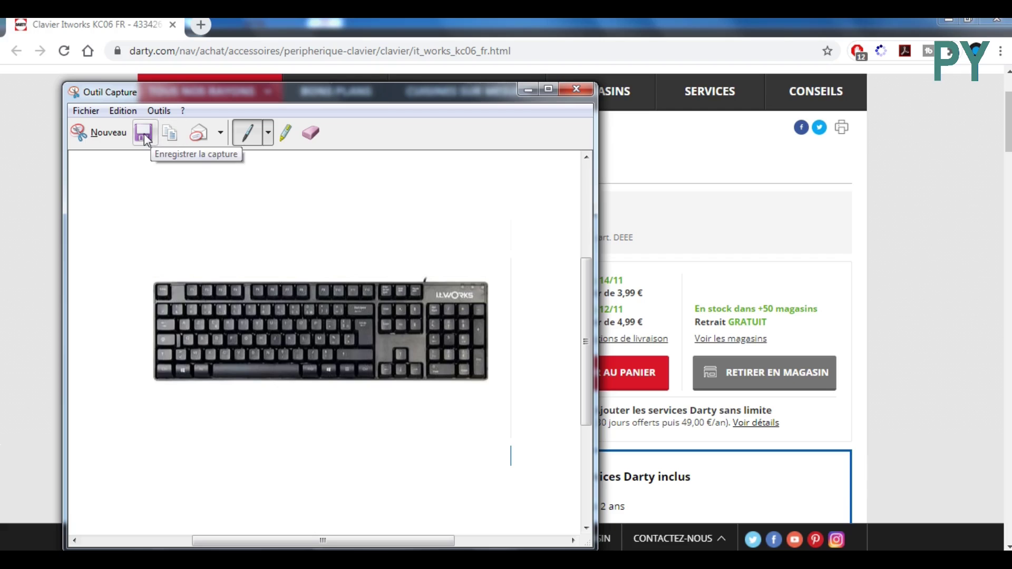
pyautogui.click(144, 135)
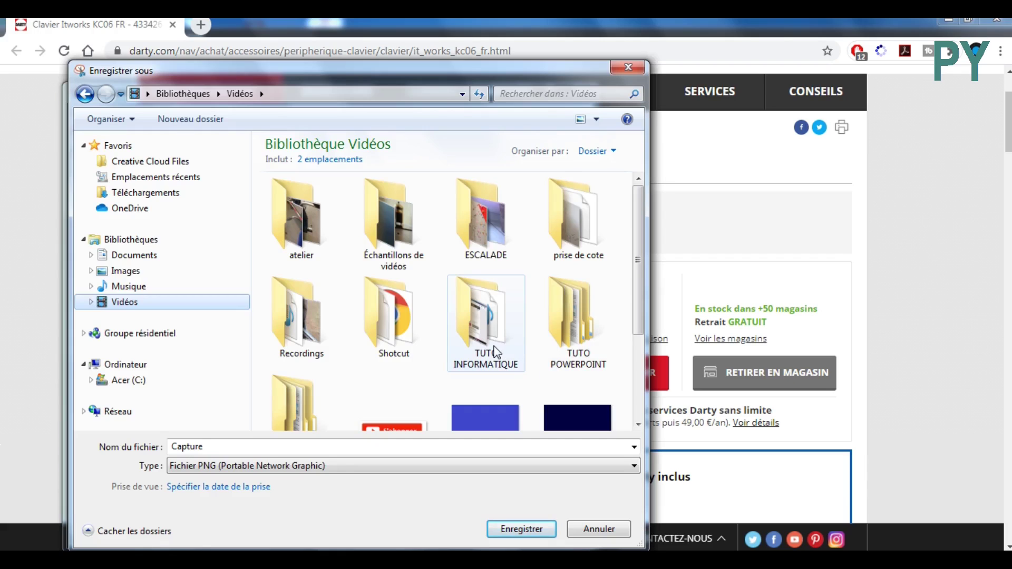
pyautogui.doubleClick(495, 353)
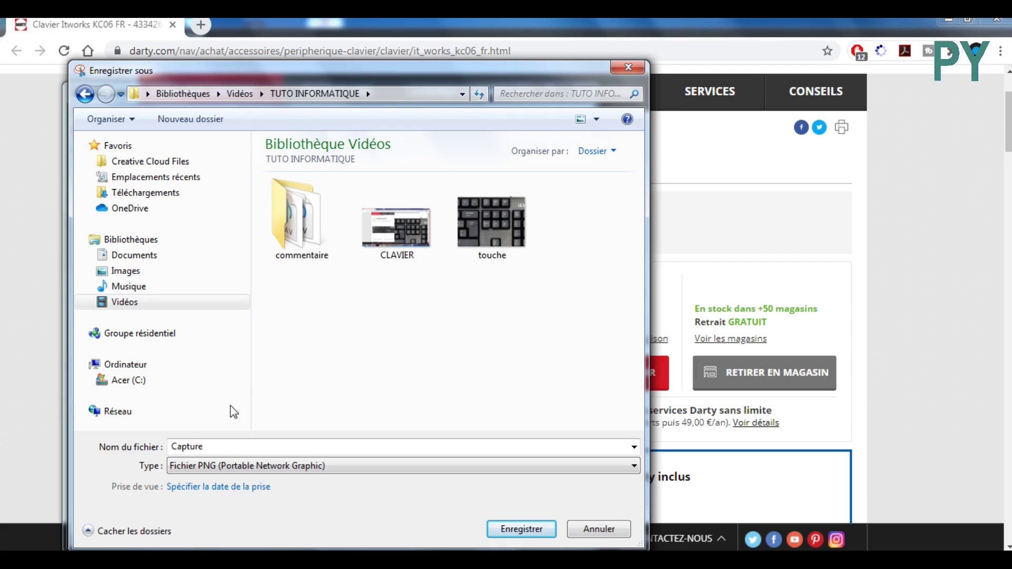
pyautogui.doubleClick(214, 446)
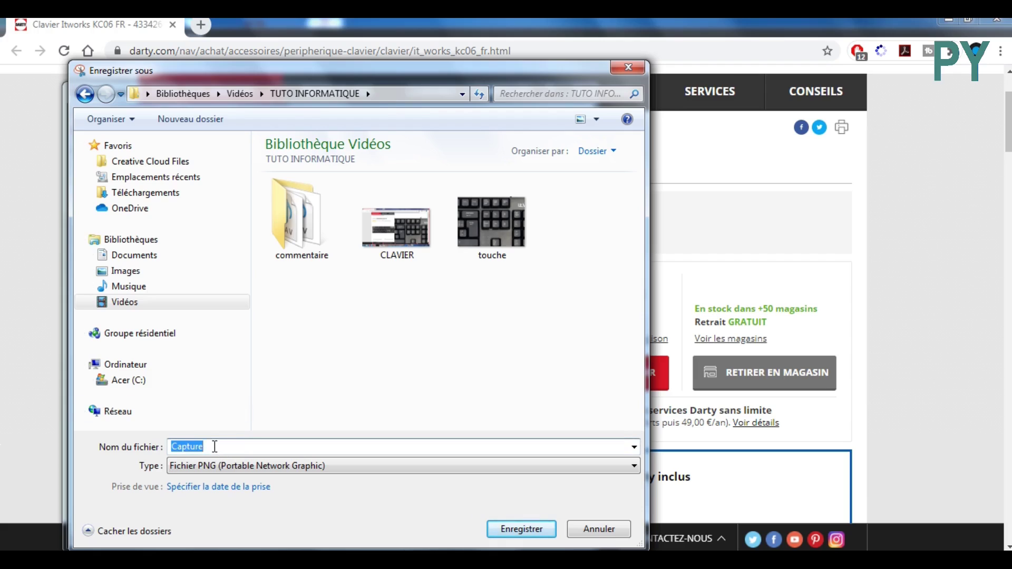
pyautogui.click(215, 446)
pyautogui.write('ecran')
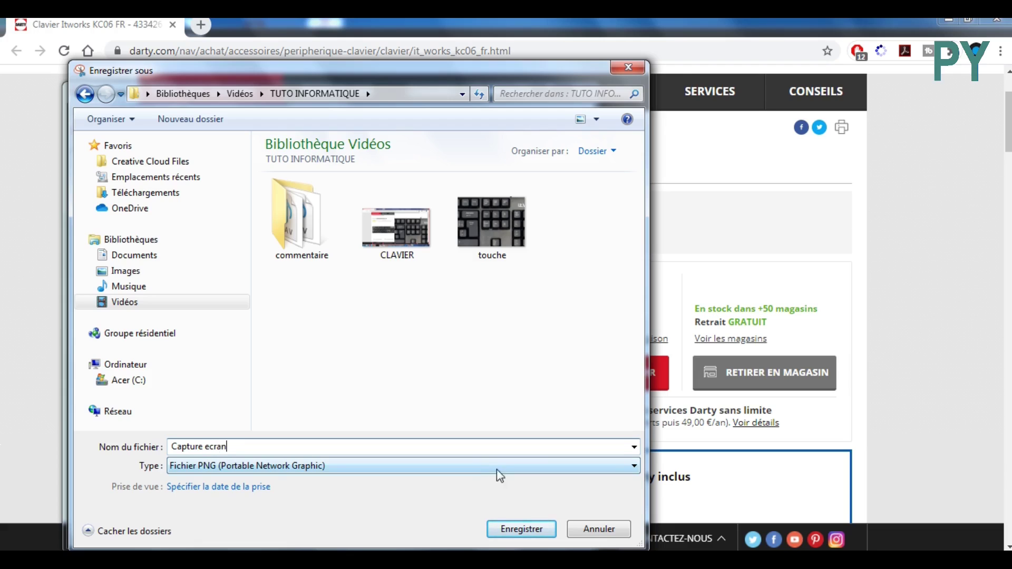
pyautogui.click(521, 529)
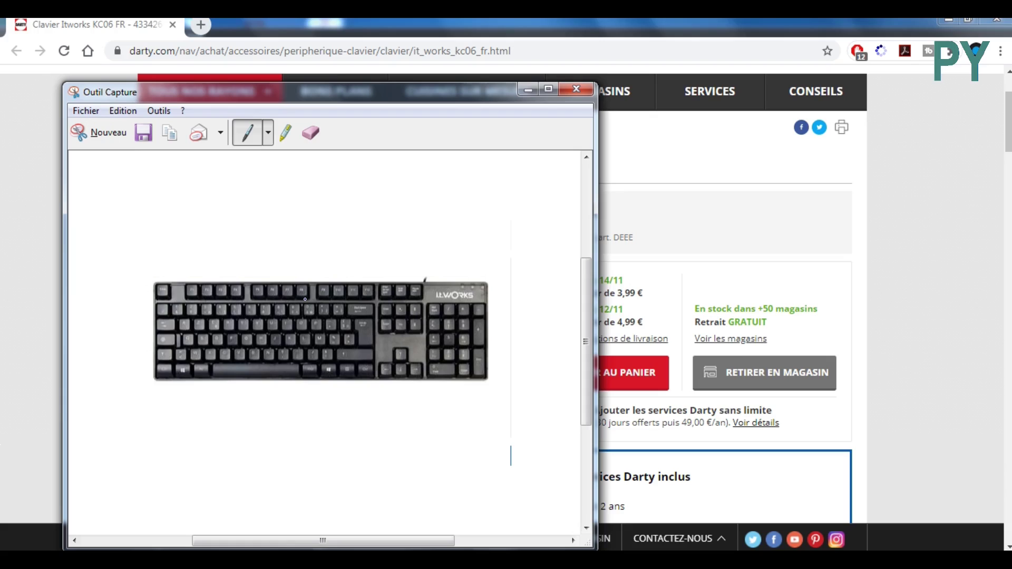
# Copy the keyboard capture and paste it into a blank image in Paint, leaving Outil Capture minimized and the pasted picture deselected
pyautogui.click(169, 141)
pyautogui.press('super')
pyautogui.moveTo(93, 259)
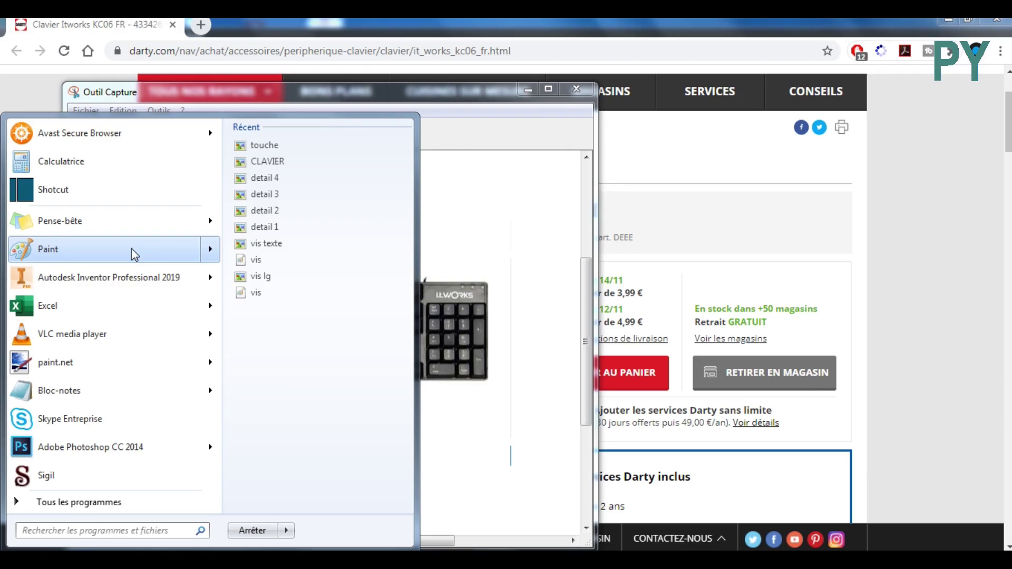
pyautogui.click(131, 249)
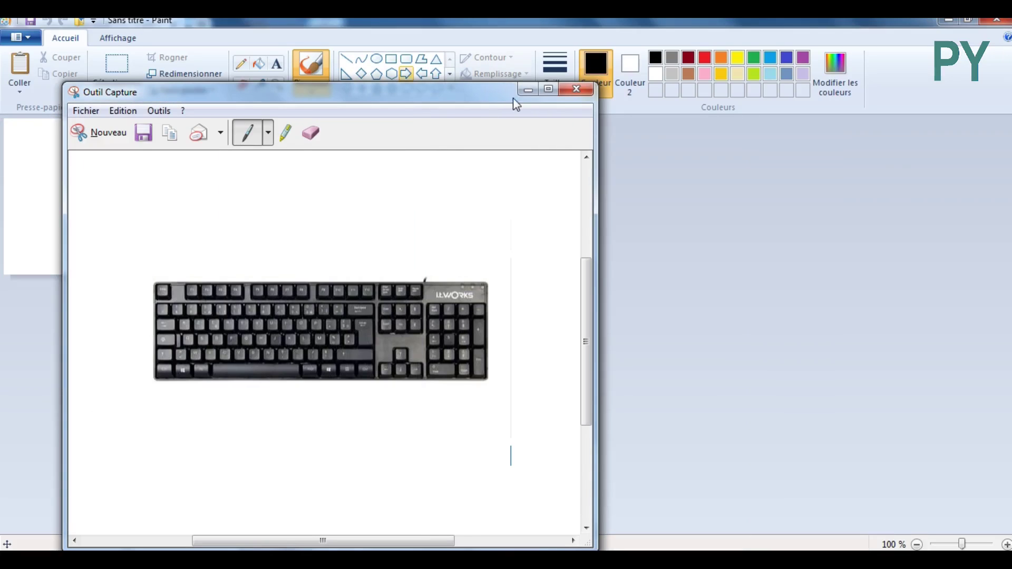
pyautogui.click(528, 89)
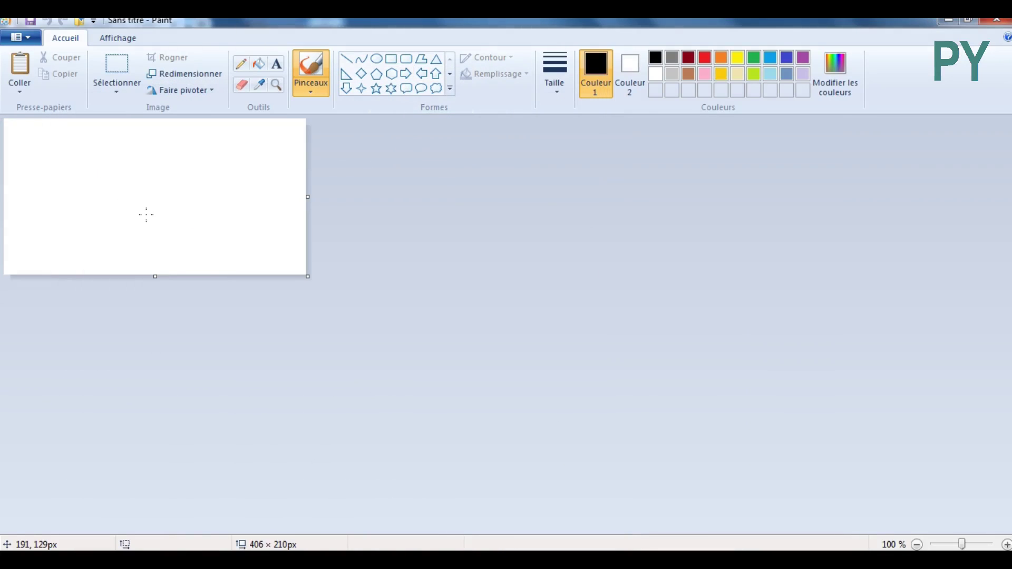
pyautogui.hotkey('ctrl', 'v')
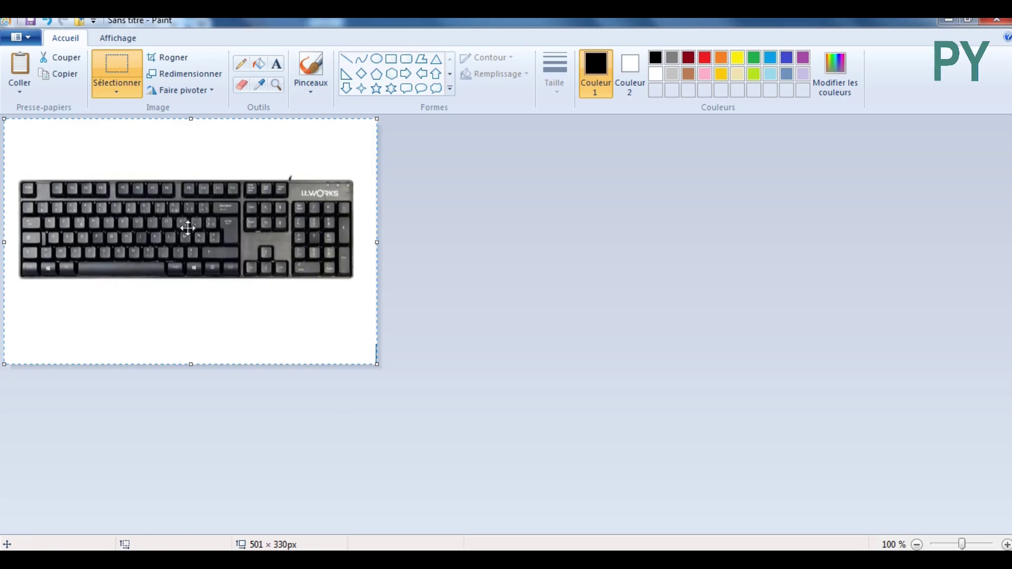
pyautogui.click(515, 334)
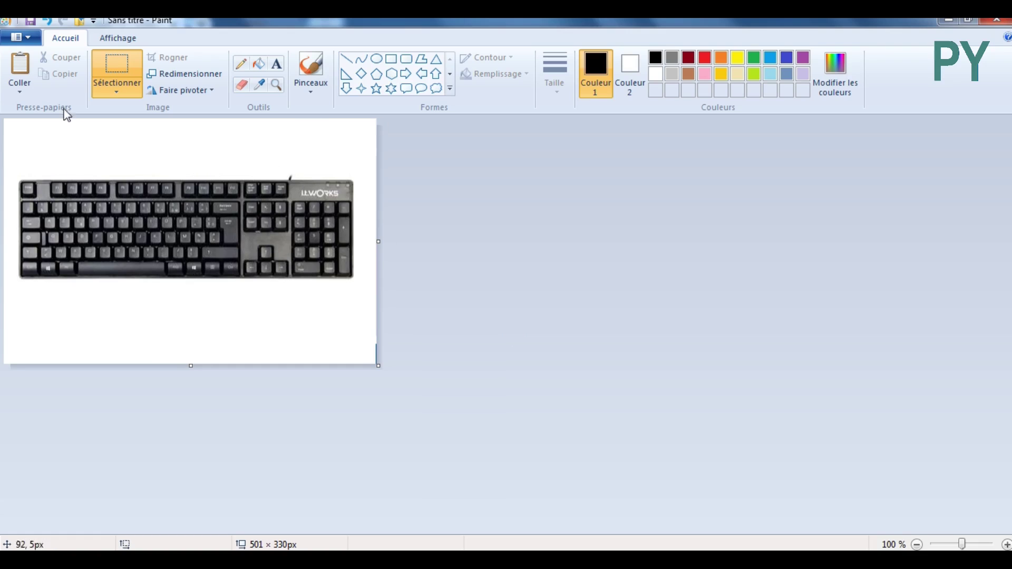
pyautogui.click(32, 42)
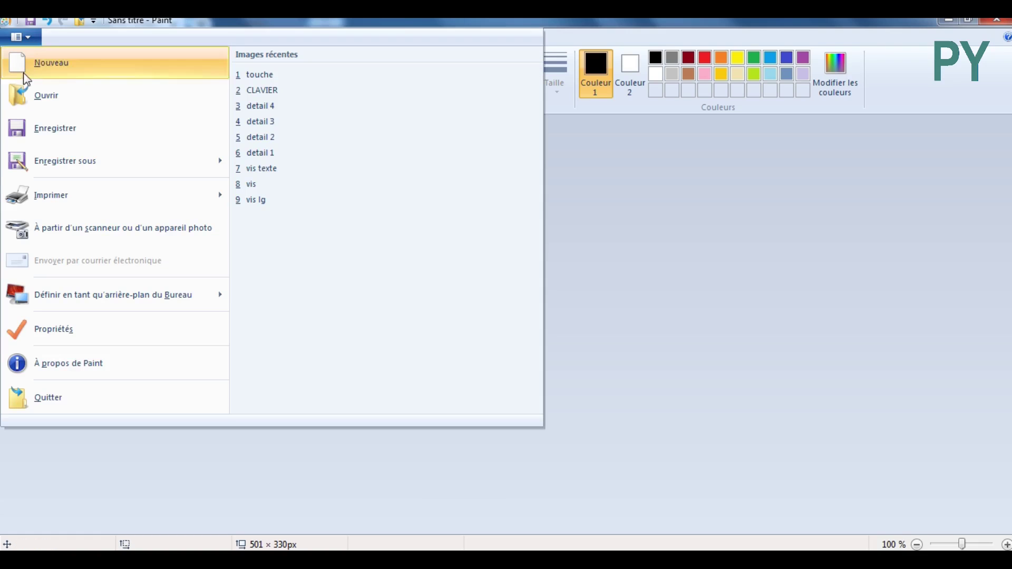
pyautogui.moveTo(63, 164)
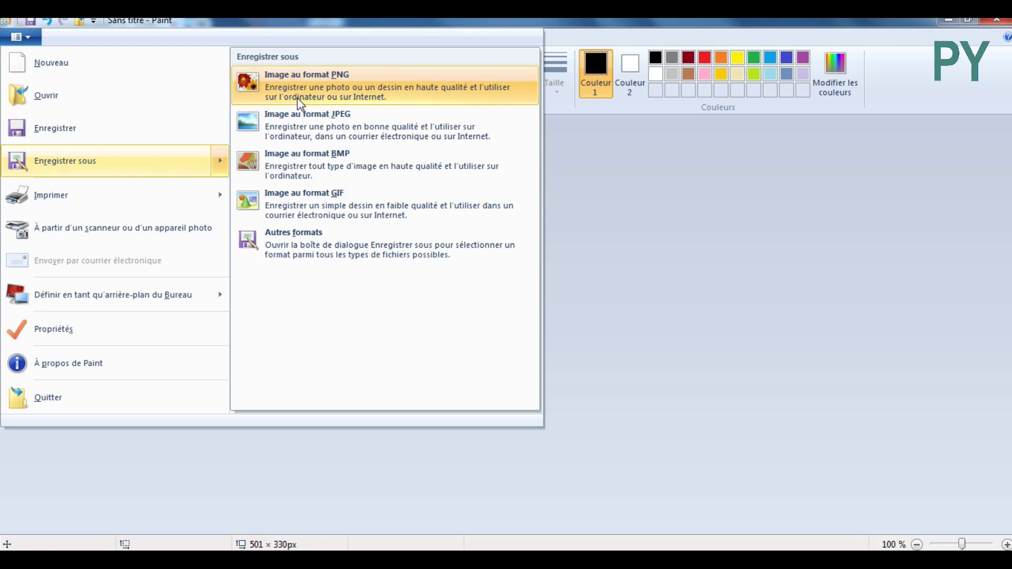
pyautogui.click(628, 266)
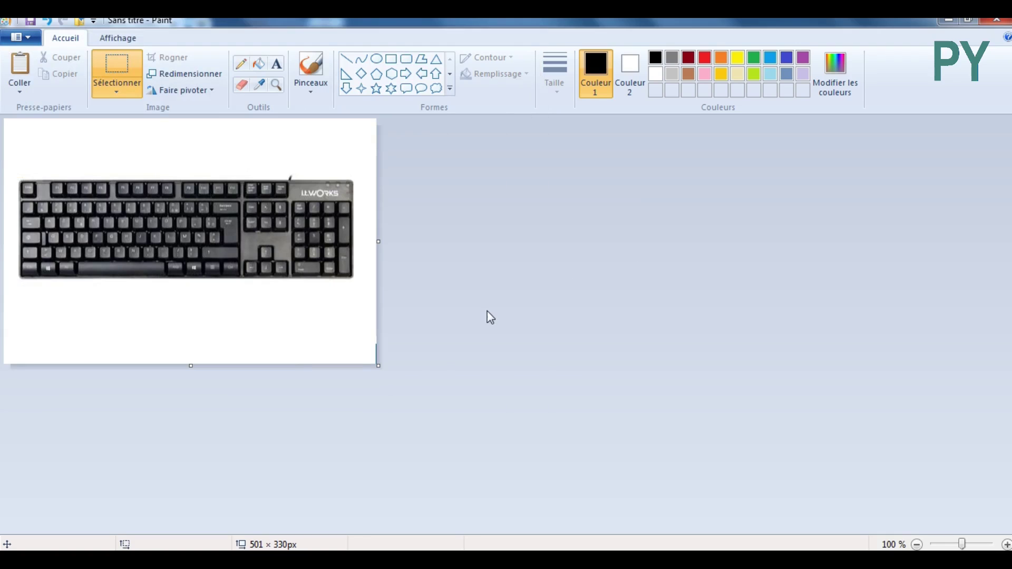